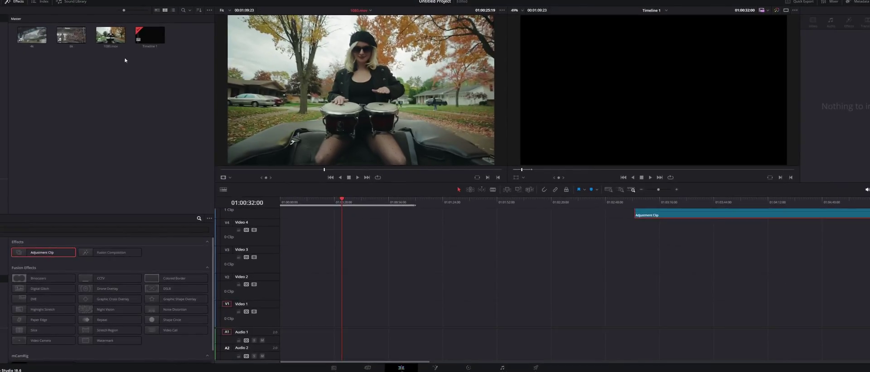
# - Place 1080.mov's video on Video 3, set the playhead to 01:00:17:20, and open Project Settings
pyautogui.click(77, 49)
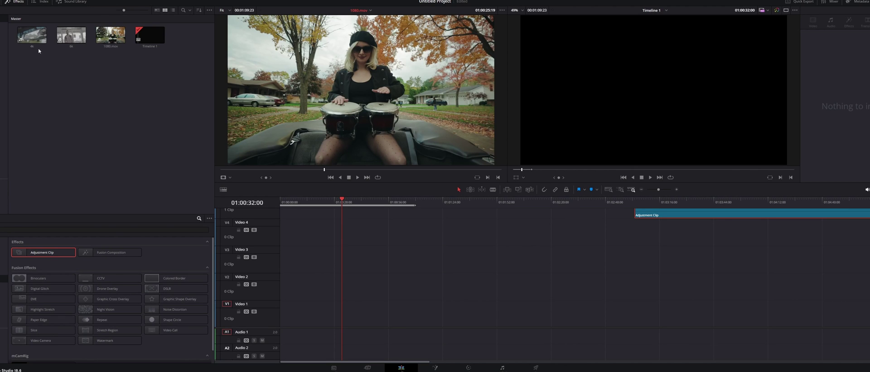
pyautogui.click(110, 35)
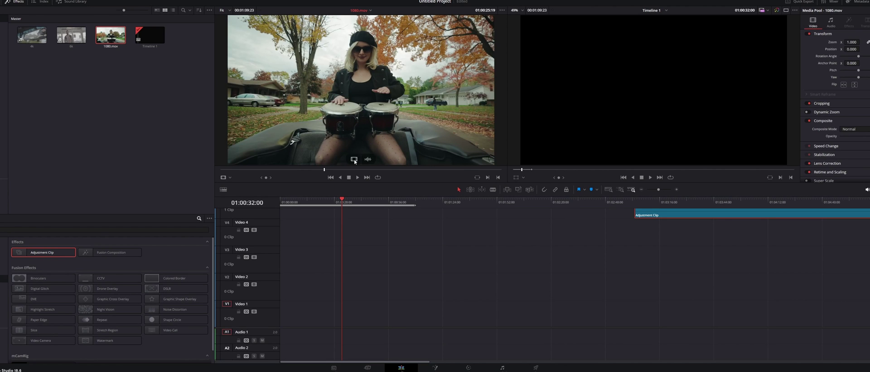
pyautogui.moveTo(355, 160); pyautogui.dragTo(280, 275)
pyautogui.click(320, 203)
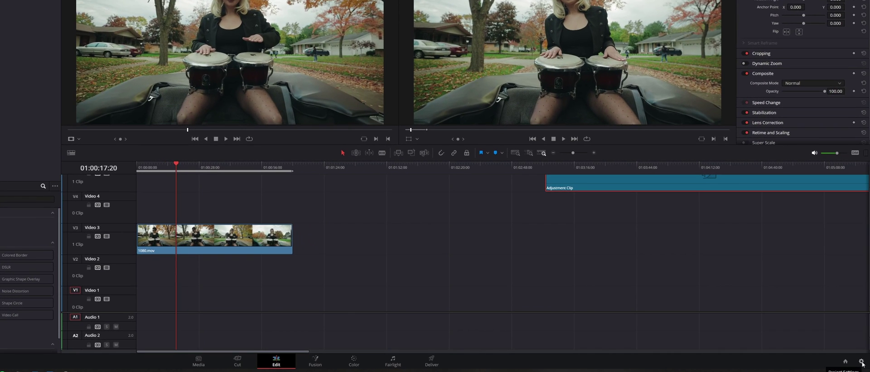
pyautogui.click(861, 362)
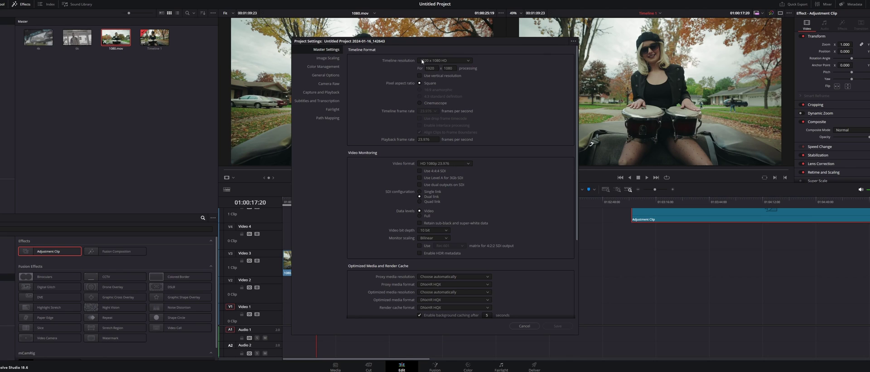
# - Set the timeline to 1920×800 and center-crop mismatched clips with no resizing, then save
pyautogui.doubleClick(453, 68)
pyautogui.write('800')
pyautogui.click(327, 58)
pyautogui.click(434, 124)
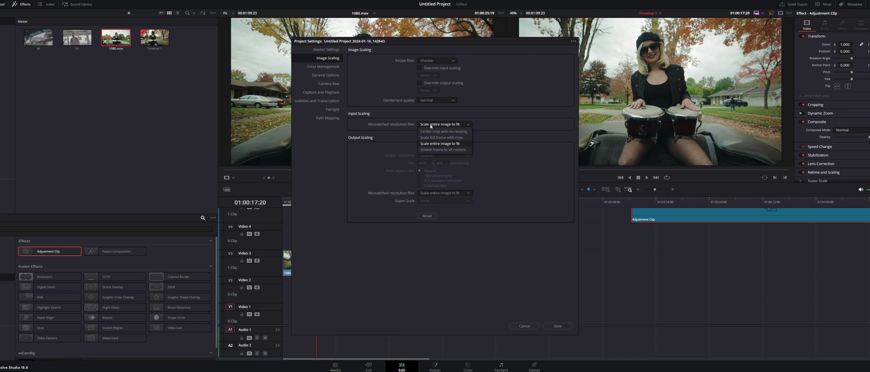
pyautogui.click(461, 132)
pyautogui.click(565, 325)
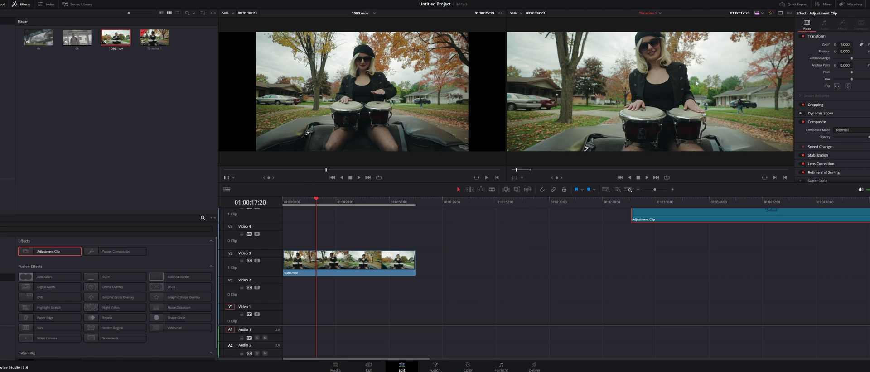
# - Try several Position Y values on 1080.mov in Video 3, leaving it centered at 0
pyautogui.click(364, 266)
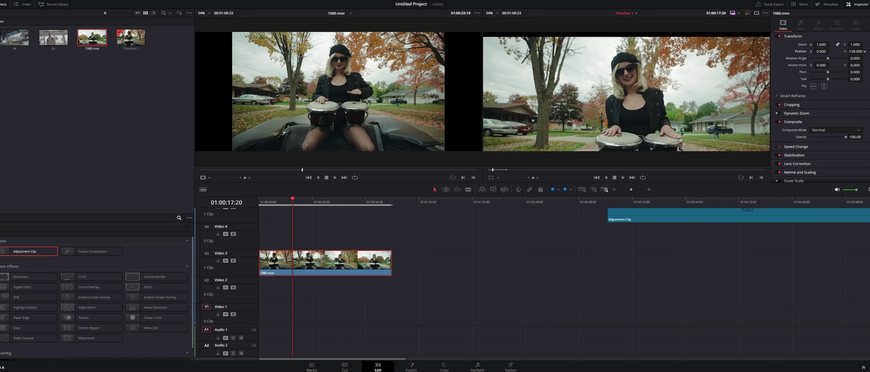
pyautogui.moveTo(851, 51); pyautogui.dragTo(851, 51)
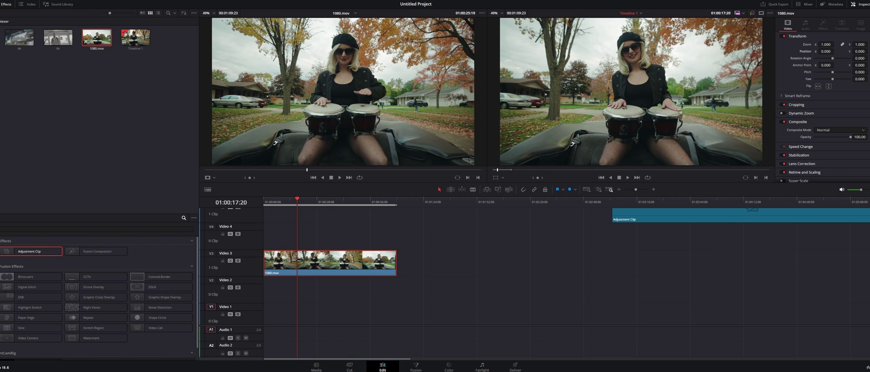
# - Reopen Project Settings with Shift+9, set the timeline height to 800, and save
pyautogui.hotkey('shift', '9')
pyautogui.click(431, 70)
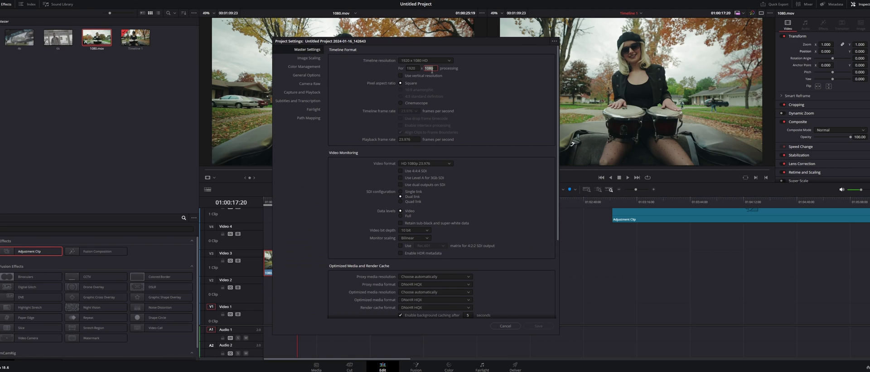
pyautogui.write('800')
pyautogui.click(536, 325)
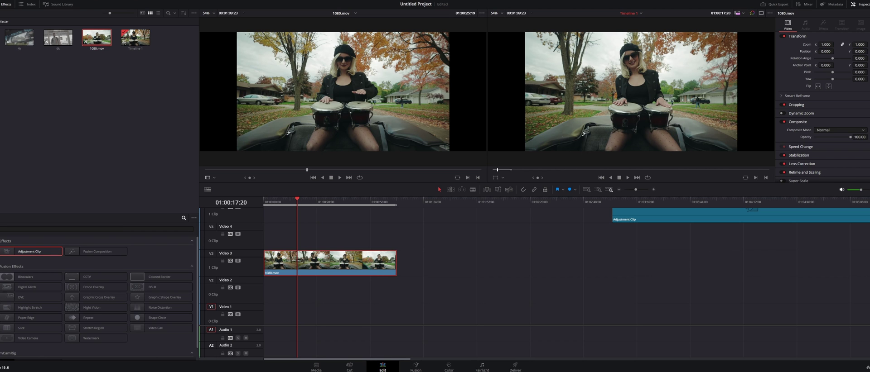
pyautogui.moveTo(40, 252); pyautogui.dragTo(285, 230)
pyautogui.moveTo(338, 230); pyautogui.dragTo(518, 232)
pyautogui.moveTo(392, 231); pyautogui.dragTo(371, 230)
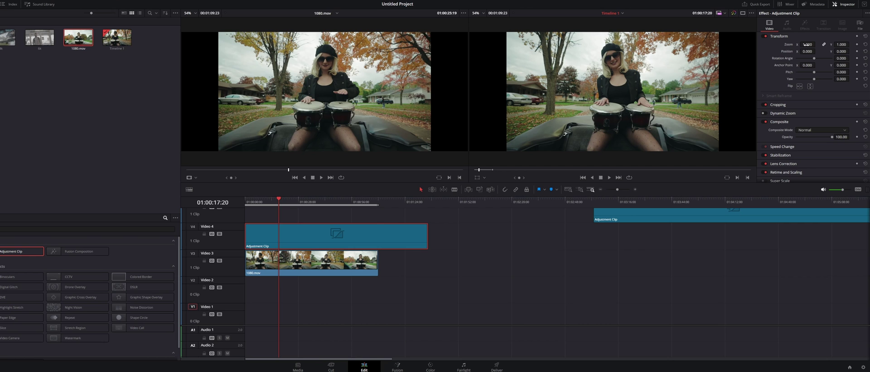
pyautogui.moveTo(840, 44); pyautogui.dragTo(853, 44)
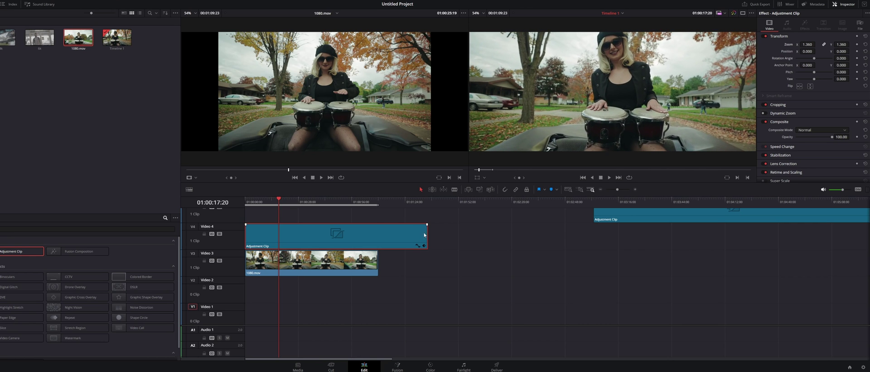
pyautogui.moveTo(425, 235); pyautogui.dragTo(548, 234)
pyautogui.moveTo(328, 202); pyautogui.dragTo(345, 206)
pyautogui.click(345, 242)
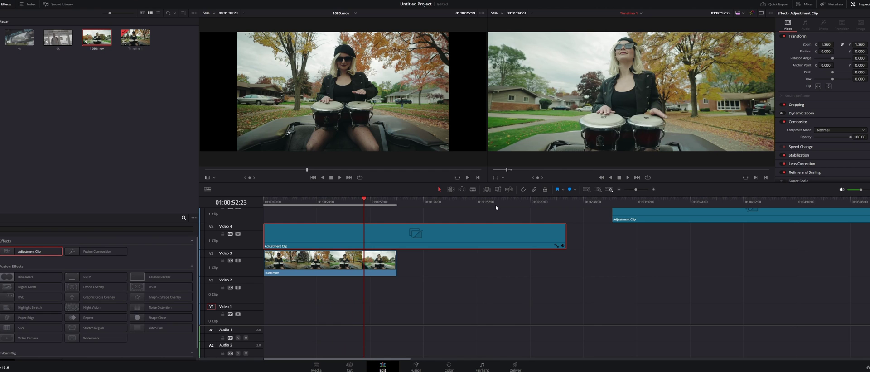
pyautogui.press('Delete')
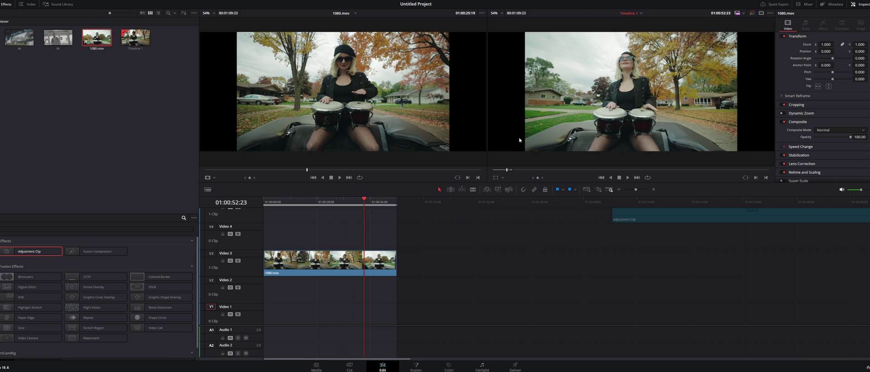
# - Raise the Inspector Zoom of 1080.mov on Video 3 to 1.370
pyautogui.click(353, 263)
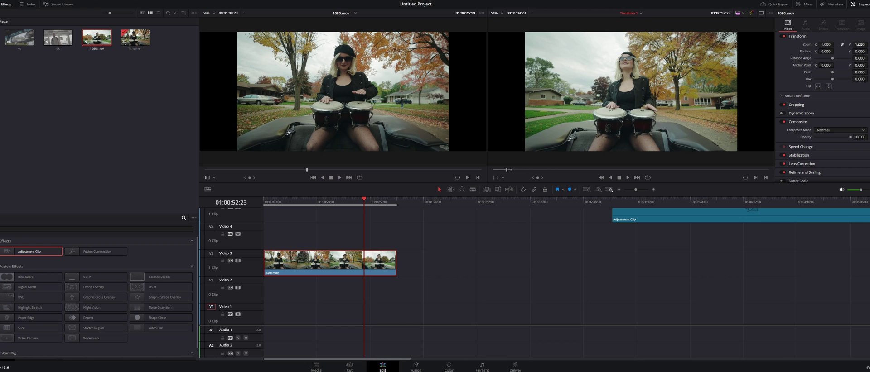
pyautogui.moveTo(808, 47); pyautogui.dragTo(857, 45)
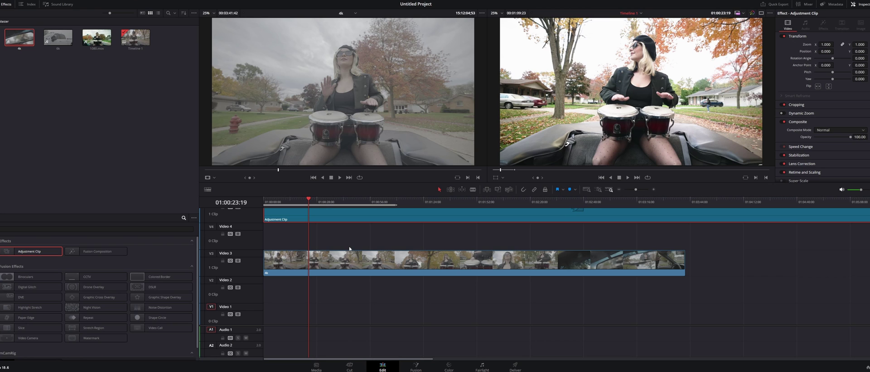
# - Set the timeline to 3840×1644 with 'Center crop with no resizing', save, and scrub the footage
pyautogui.hotkey('shift', '9')
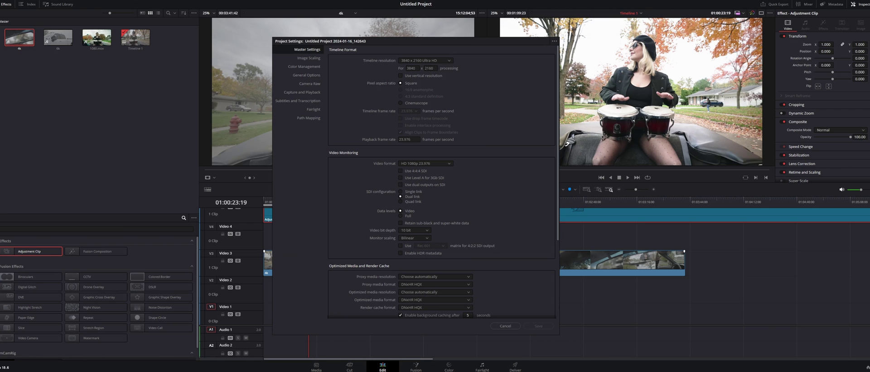
pyautogui.click(429, 68)
pyautogui.write('1644')
pyautogui.click(317, 59)
pyautogui.click(423, 125)
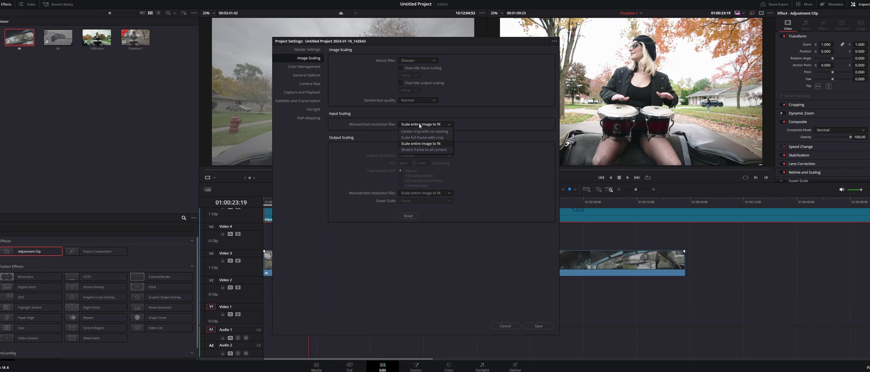
pyautogui.click(418, 132)
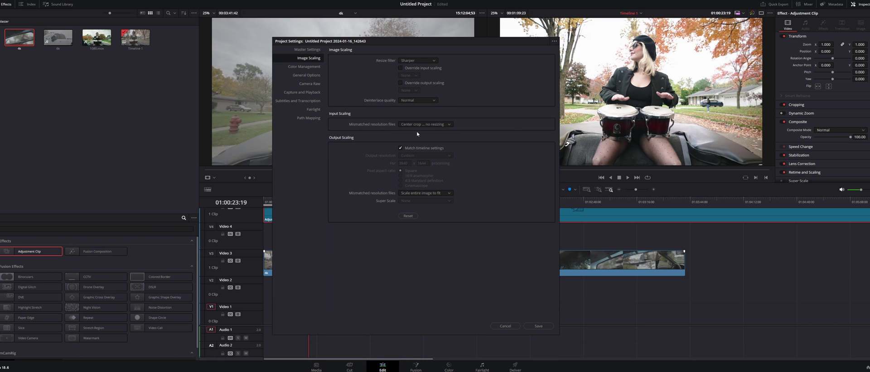
pyautogui.click(535, 327)
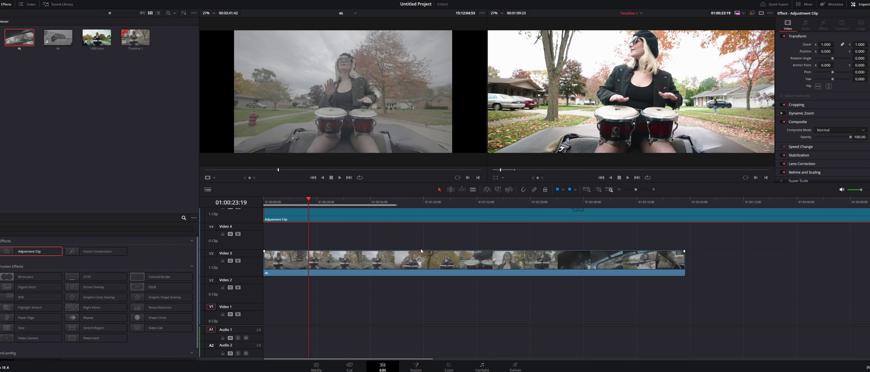
pyautogui.moveTo(324, 205); pyautogui.dragTo(353, 203)
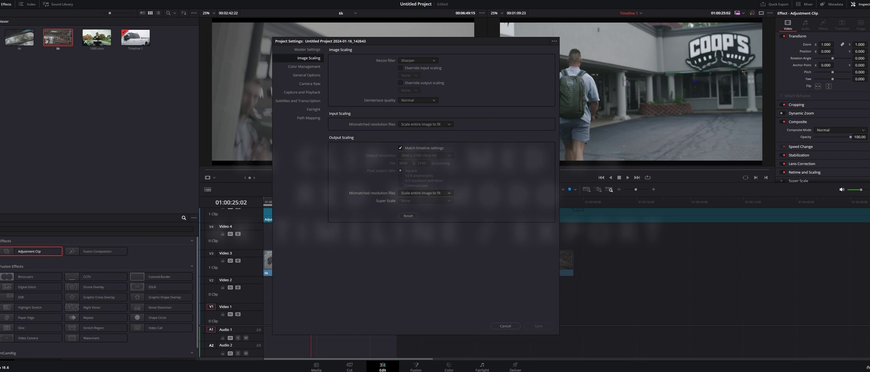
# - Recheck the timeline height, then switch mismatched-resolution scaling to 'Scale full frame with crop' and save
pyautogui.click(308, 50)
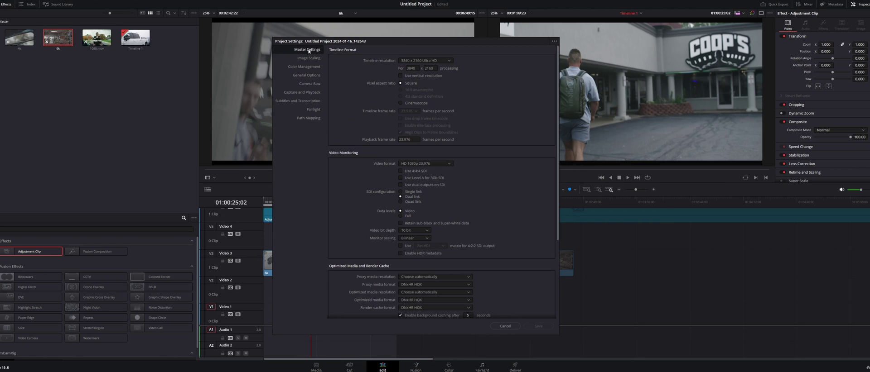
pyautogui.click(432, 68)
pyautogui.write('1')
pyautogui.click(305, 58)
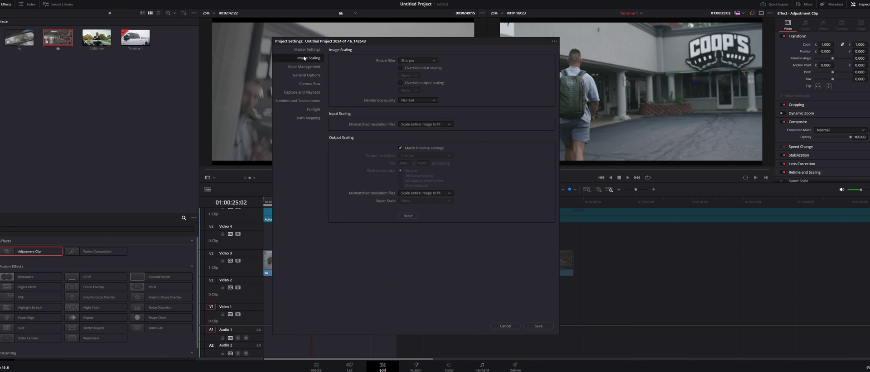
pyautogui.click(414, 127)
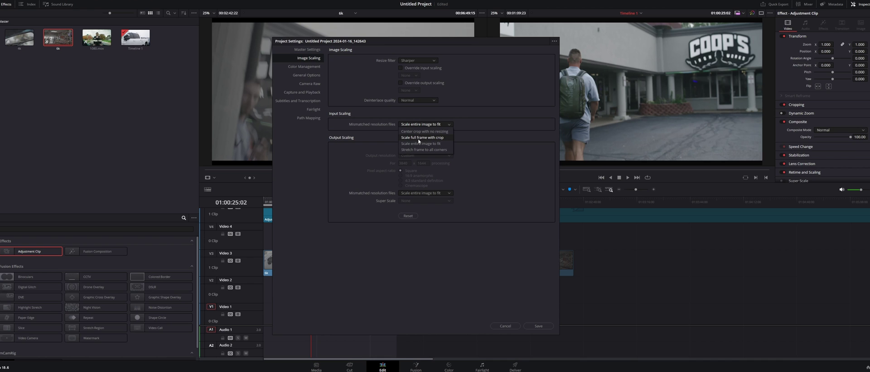
pyautogui.click(431, 138)
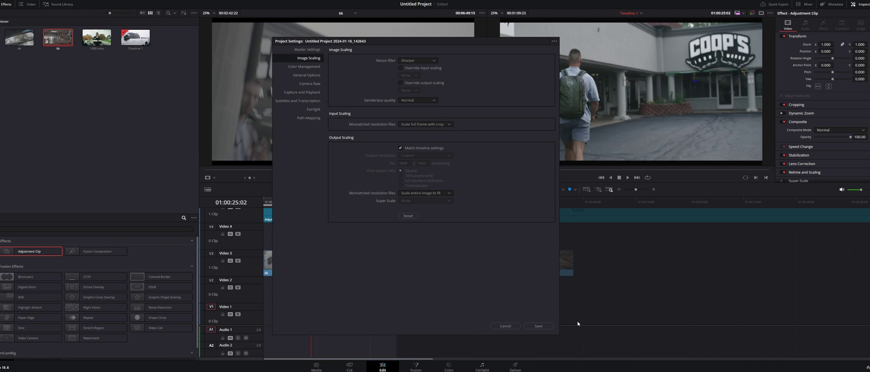
pyautogui.click(538, 326)
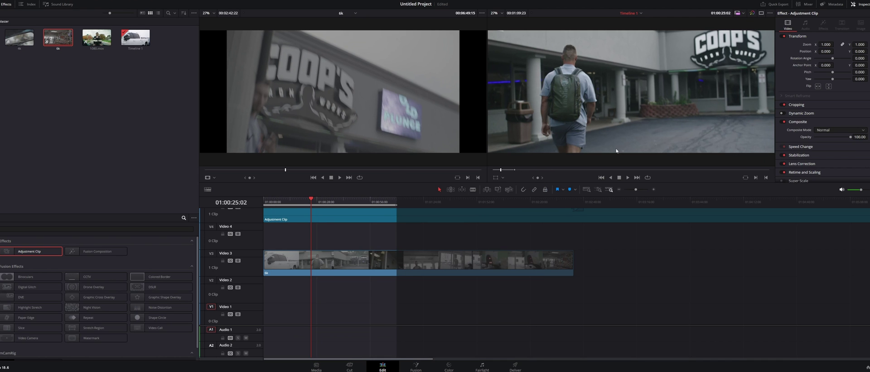
pyautogui.press('space')
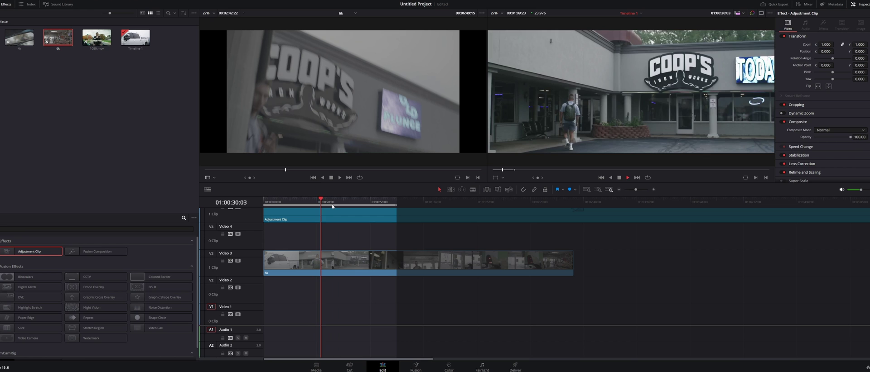
pyautogui.press('space')
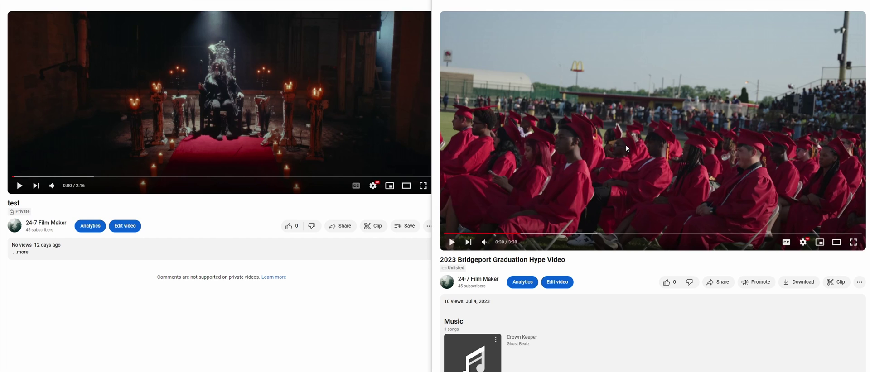
# - Watch the 2023 Bridgeport Graduation Hype Video in YouTube theater mode
pyautogui.click(407, 186)
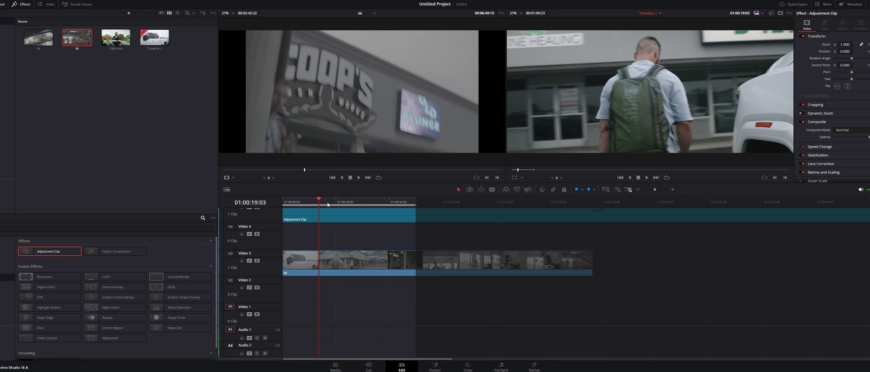
# - Queue Timeline 1 as Job 1, a 3840×1644 QuickTime H.264 export, on the Deliver page
pyautogui.click(534, 366)
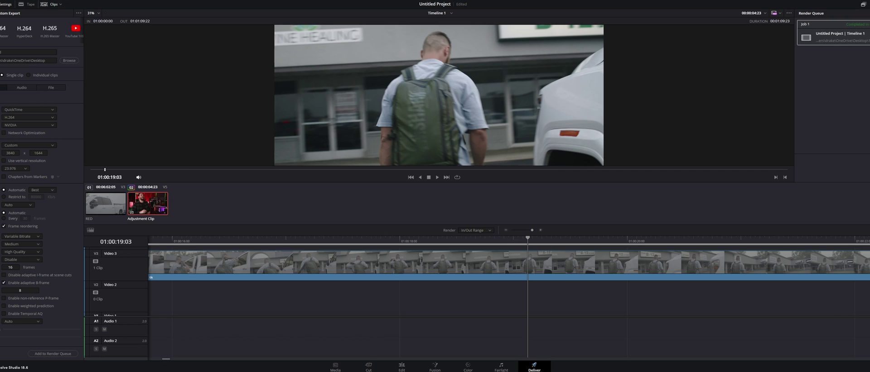
pyautogui.moveTo(99, 370)
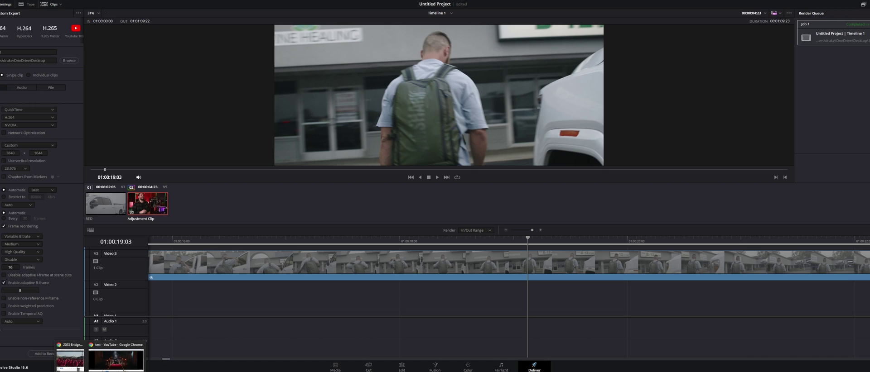